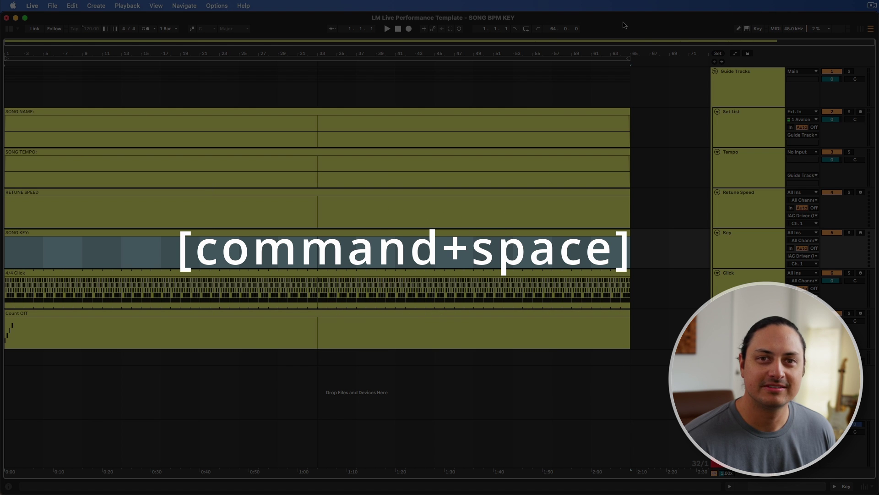
Launch Audio MIDI Setup from Spotlight search.
key(super+space)
text(AU)
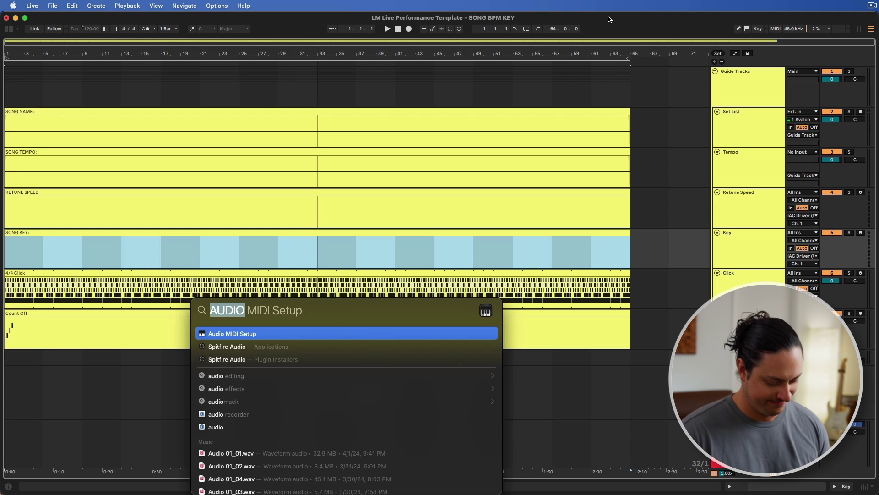
text(DI)
key(Return)
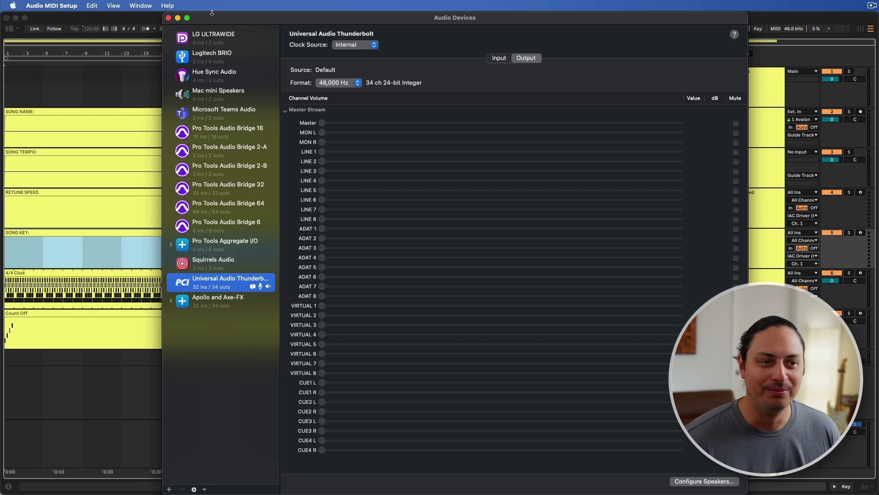
Show the MIDI Studio and open the IAC Driver properties to see its UAD MIDI port.
click(147, 5)
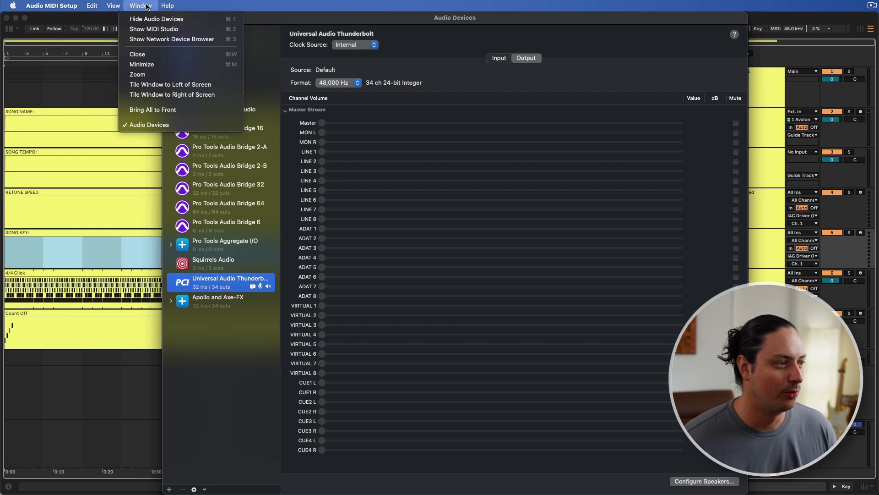
click(162, 32)
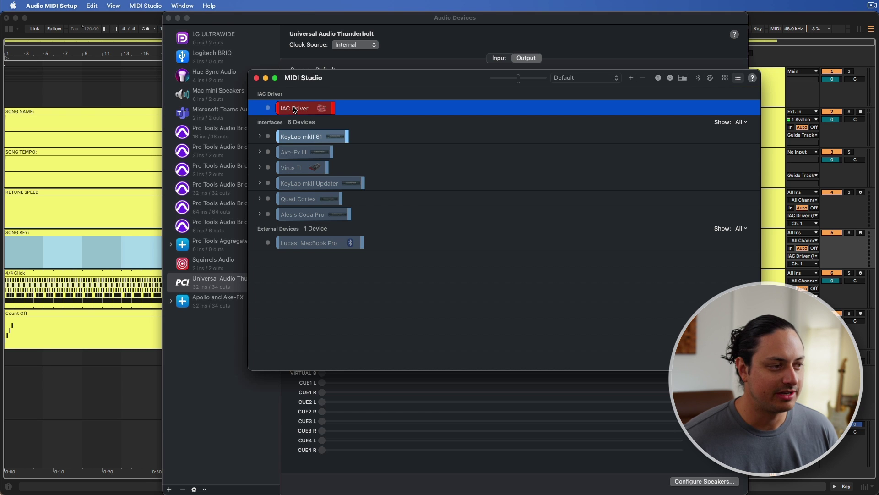
double_click(295, 109)
drag(253, 17, 428, 82)
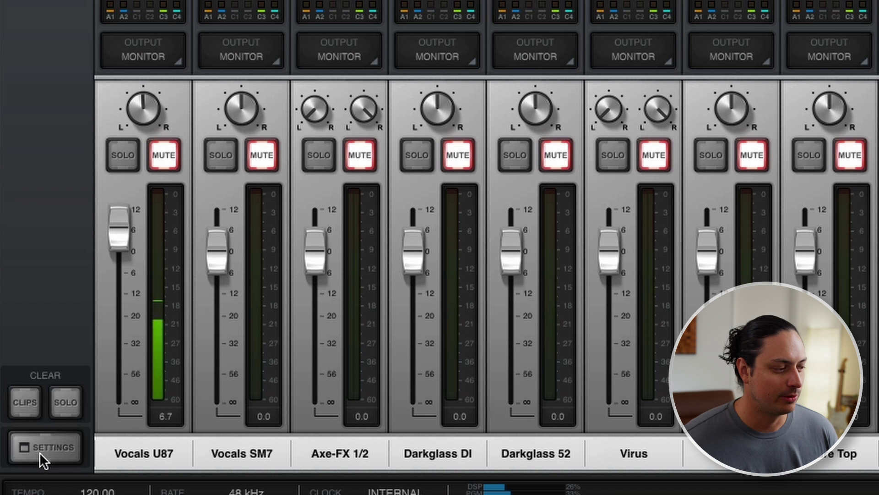
click(25, 464)
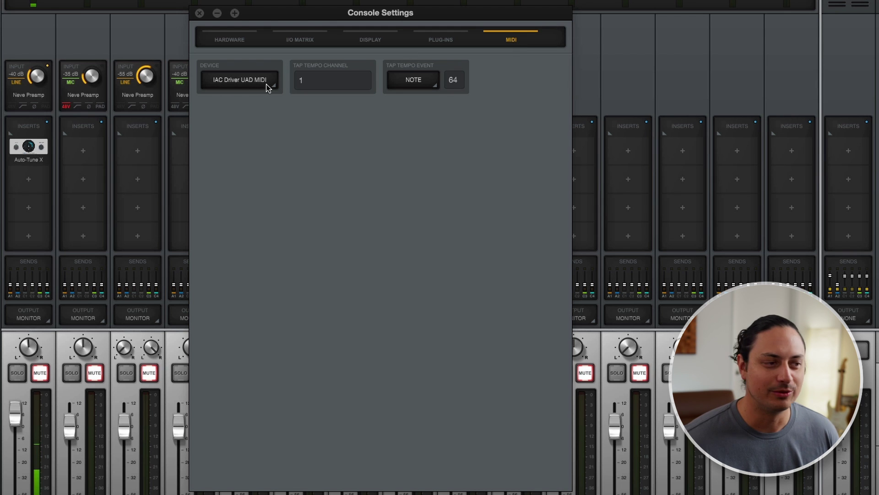
click(199, 13)
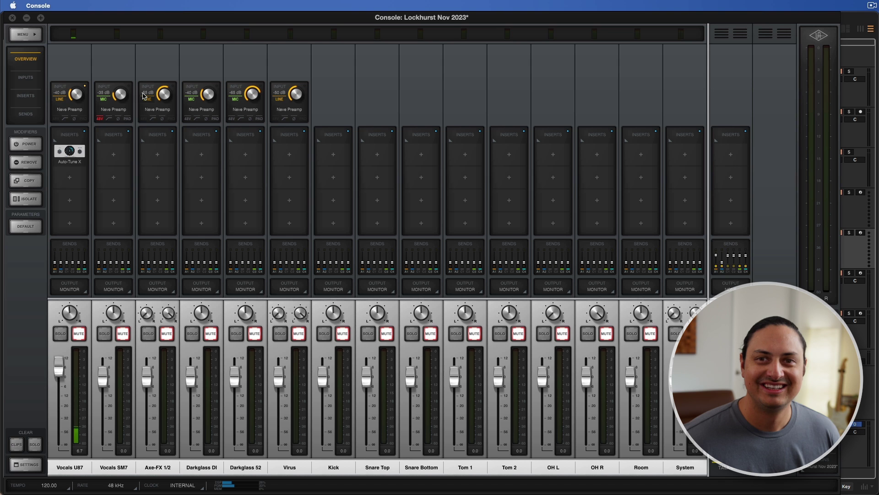
In the Vocals U87 Auto-Tune preferences, map Retune Speed to controller 20 and Key to 21, then save.
click(71, 151)
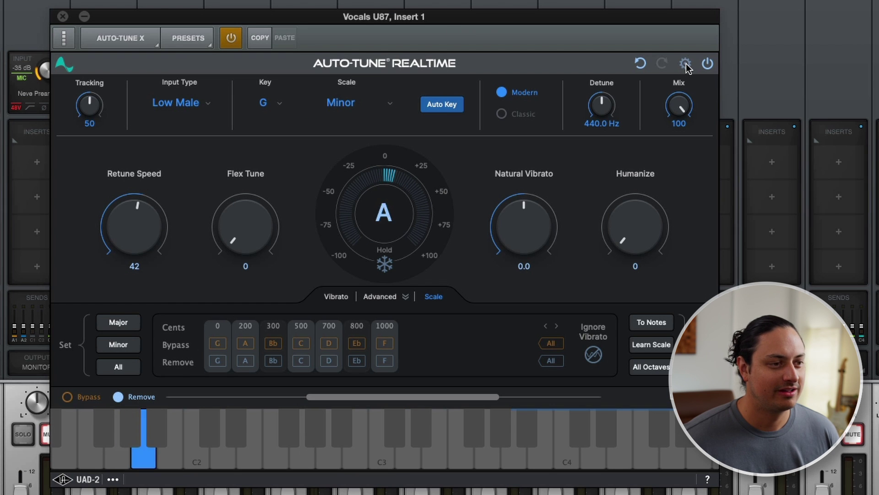
click(685, 64)
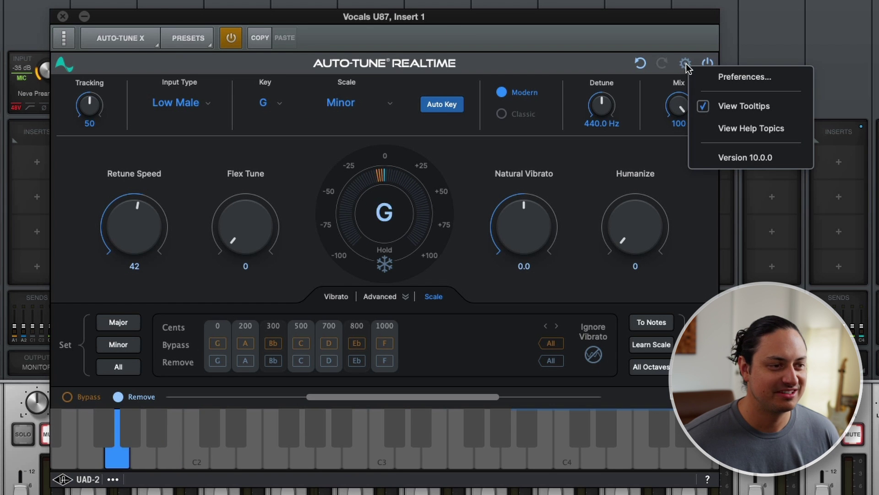
click(751, 84)
click(337, 88)
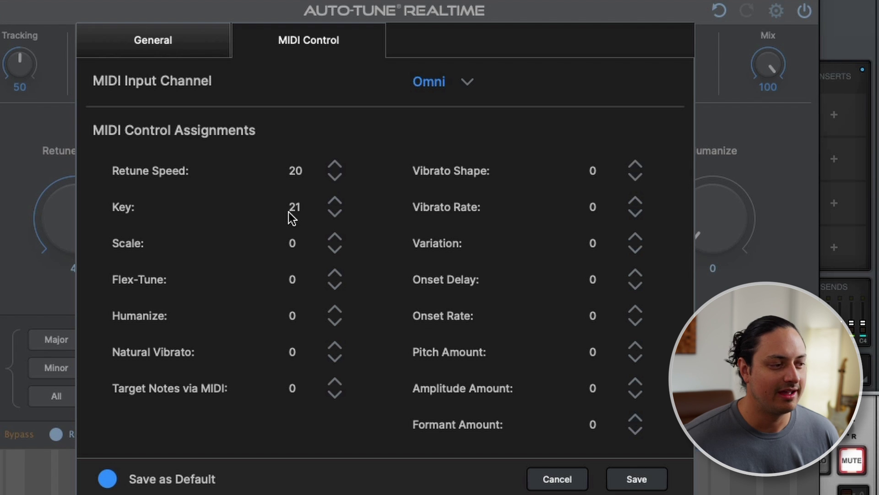
click(654, 481)
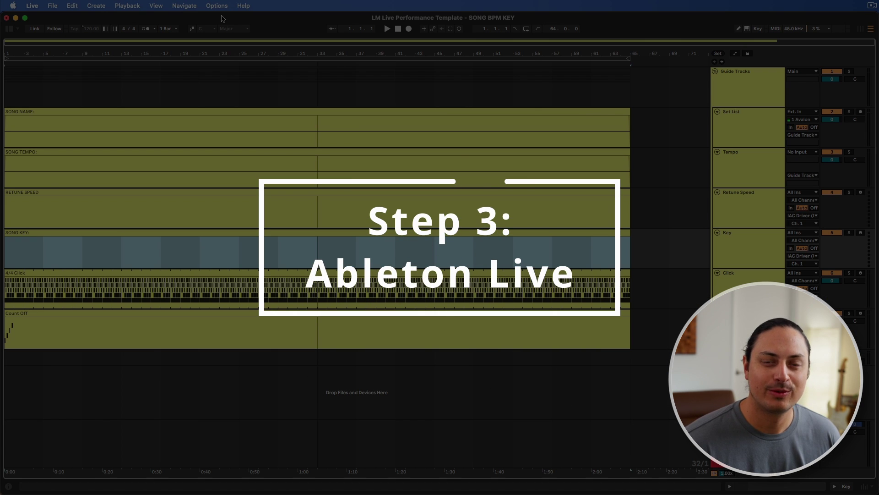
Insert an empty MIDI clip over the time selection on the RETUNE SPEED lane.
key(Up)
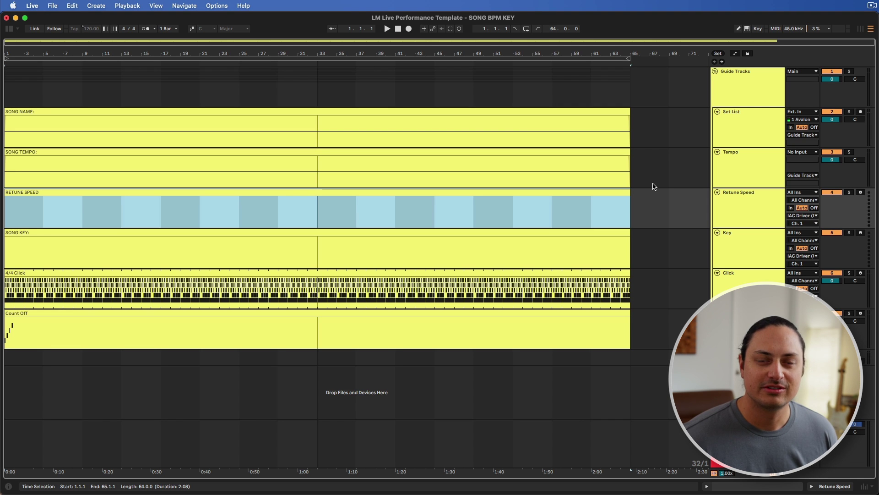
key(Down)
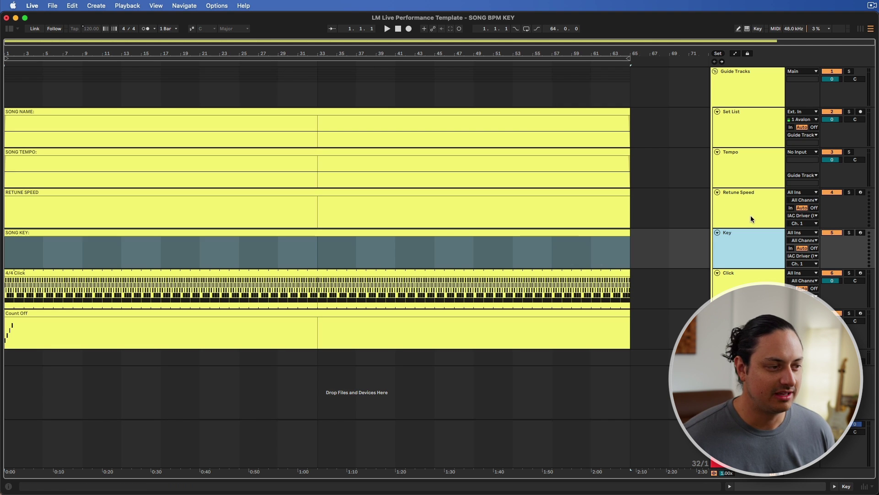
click(448, 231)
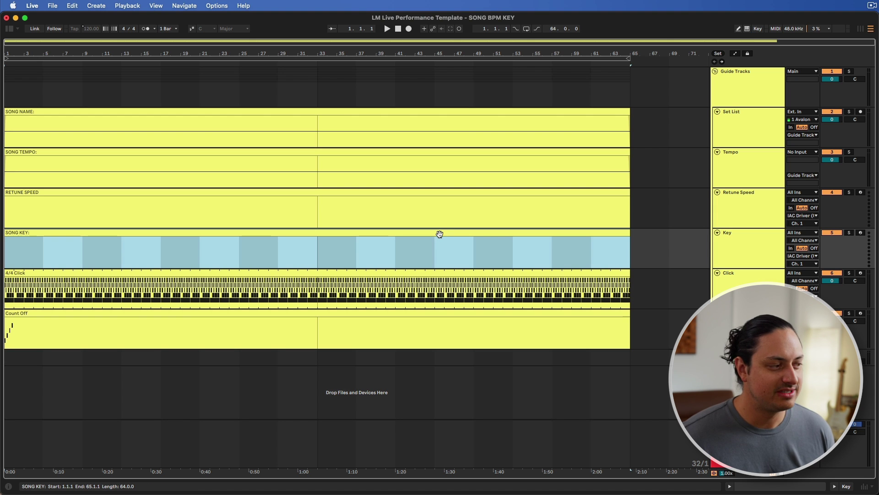
key(Up)
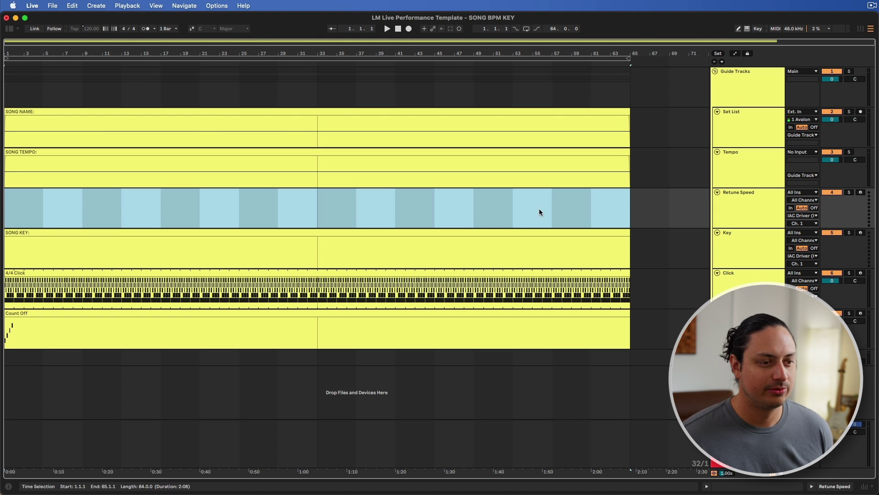
key(shift+super+m)
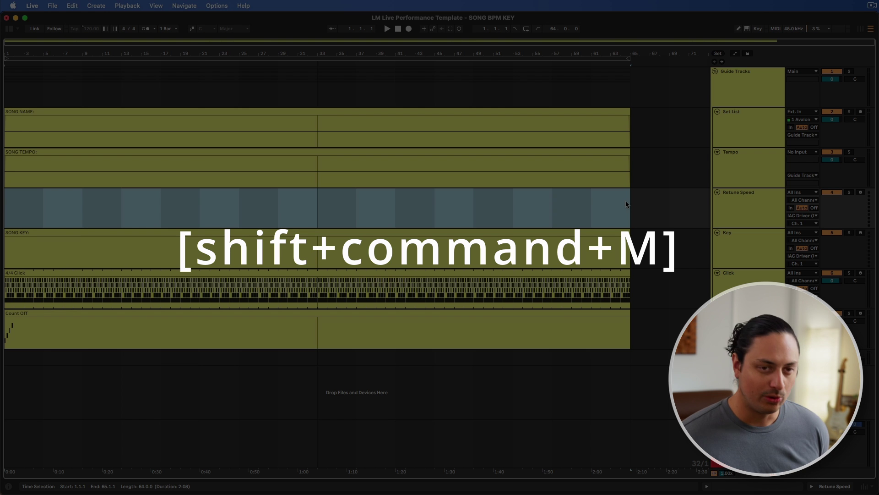
key(shift+super+m)
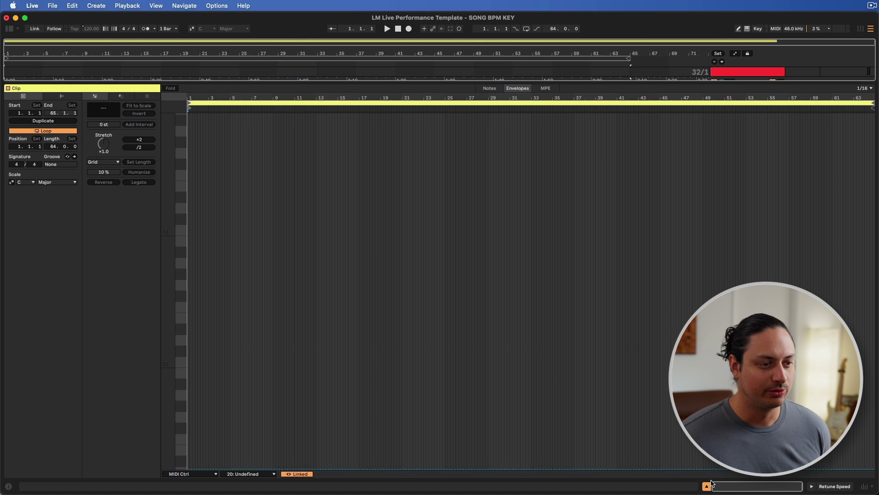
click(706, 486)
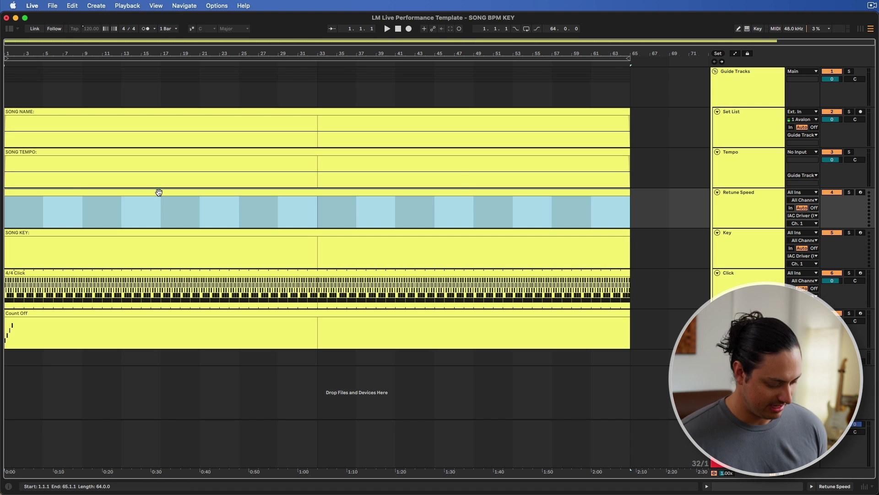
Name the new clip 'RETUNE SPEED:'.
key(super+r)
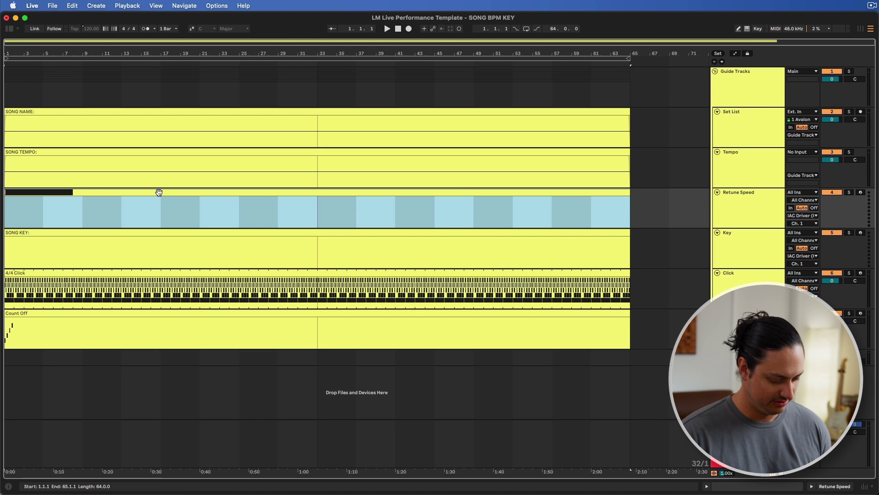
text(RETUNE SPEED:)
key(Return)
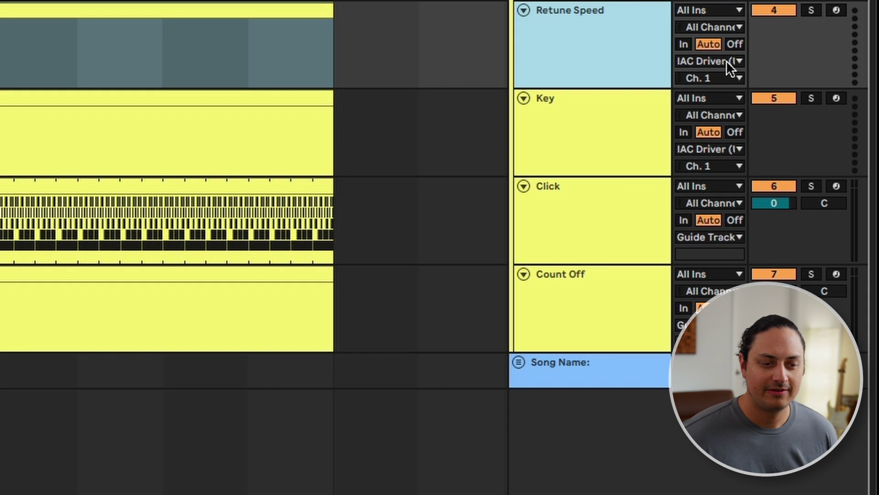
Route the Retune Speed and Key tracks to IAC Driver (UAD MIDI) and open the Retune Speed clip.
click(726, 61)
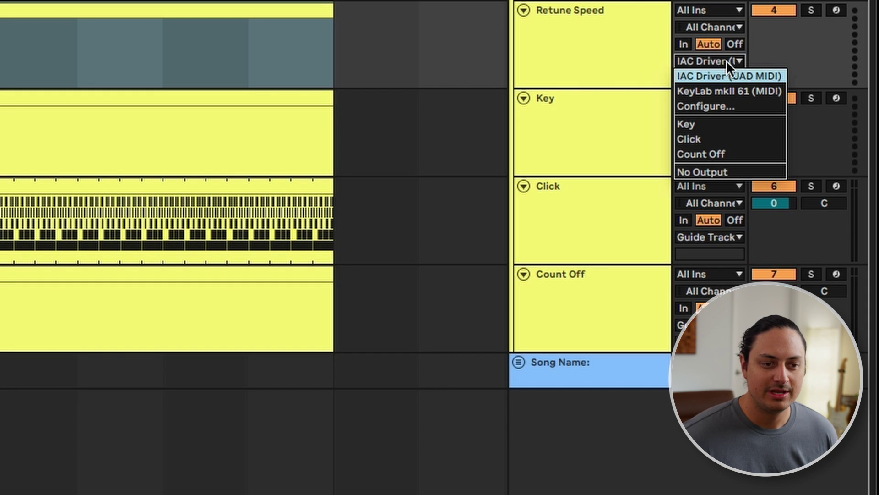
click(703, 73)
click(598, 103)
click(699, 147)
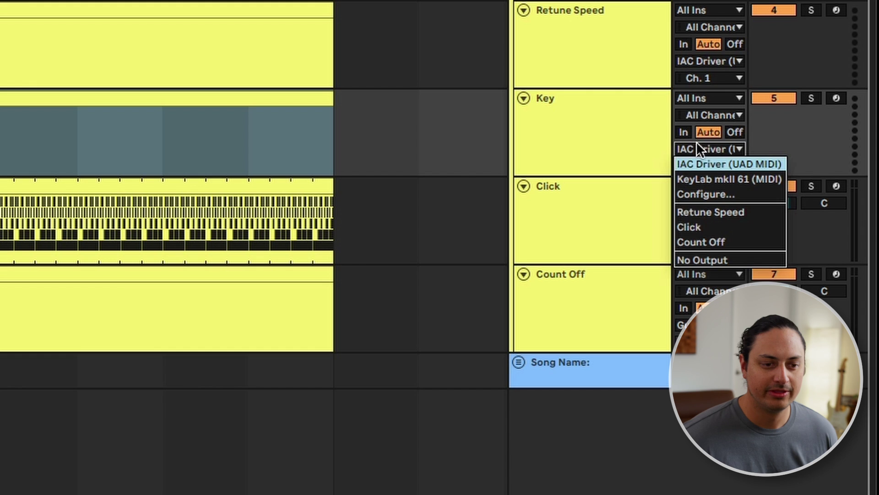
click(714, 163)
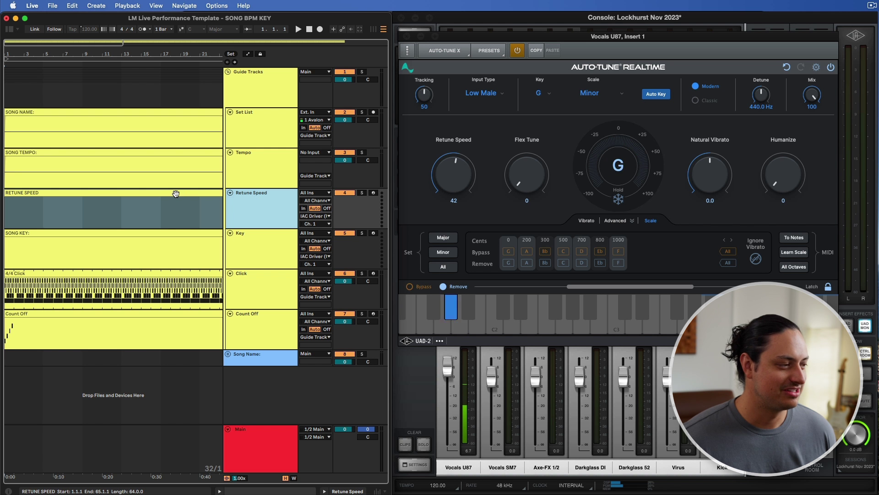
double_click(176, 193)
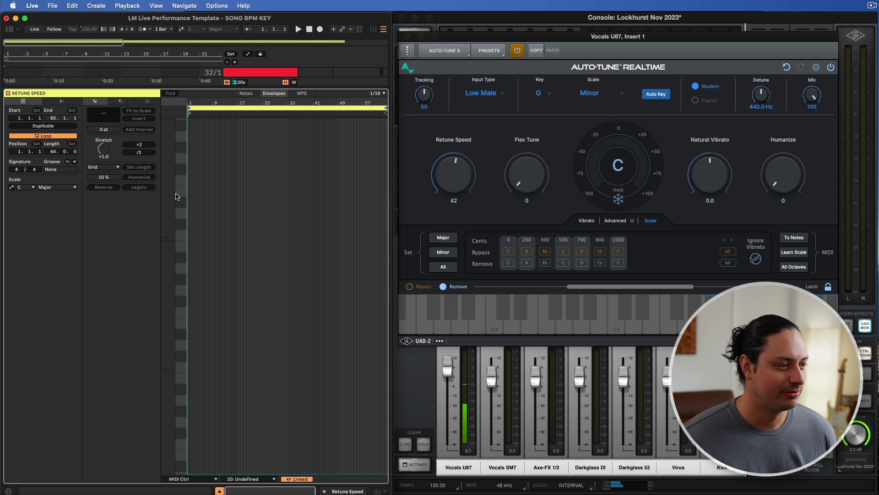
drag(225, 138, 226, 277)
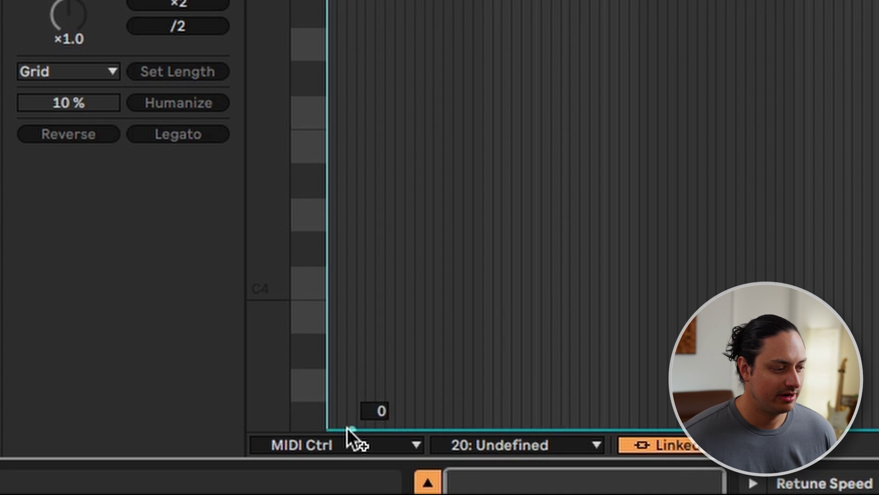
Choose the MIDI Ctrl envelope for controller 20: Undefined in the RETUNE SPEED clip.
click(185, 479)
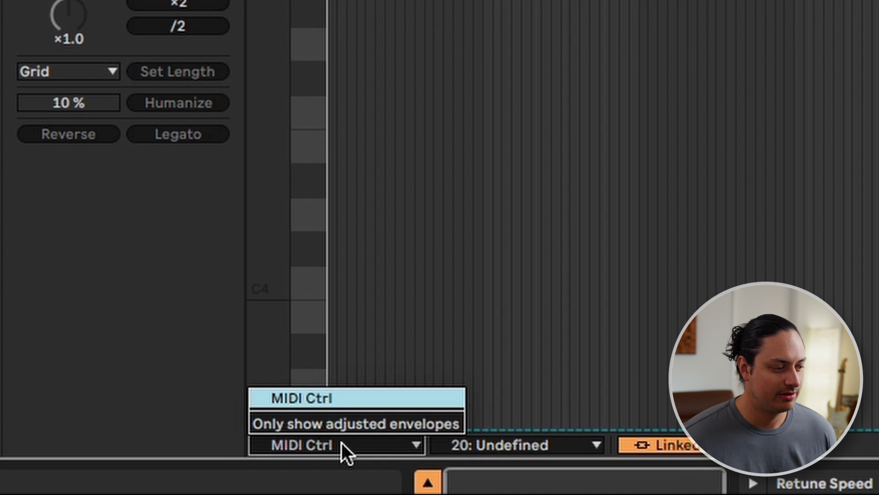
click(341, 394)
click(503, 445)
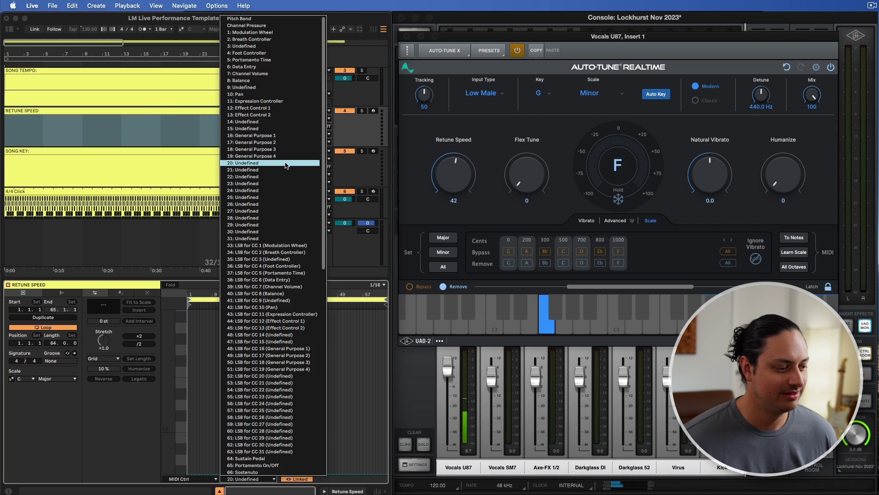
click(286, 165)
Drag the controller 20 breakpoints into an upward ramp reaching 108, setting Retune Speed to 11.
drag(263, 278, 264, 262)
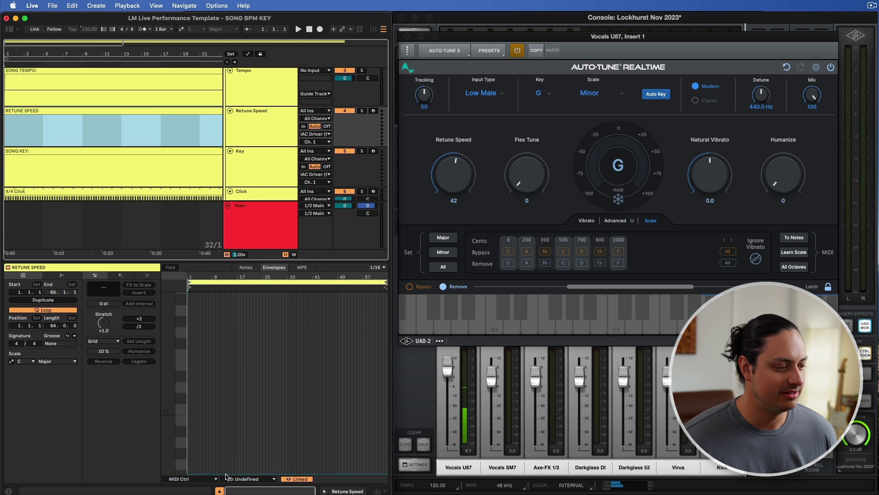
mouse_move(224, 413)
mouse_down()
mouse_move(224, 345)
mouse_move(224, 387)
mouse_up()
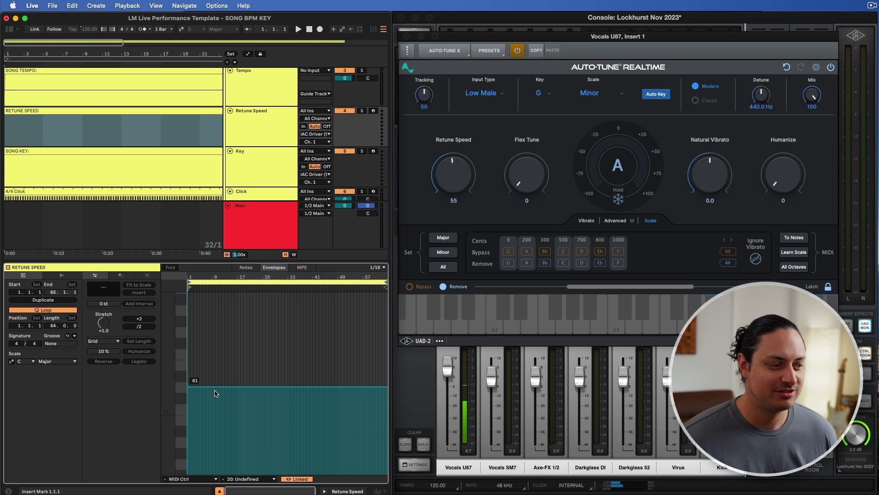
drag(216, 393, 240, 358)
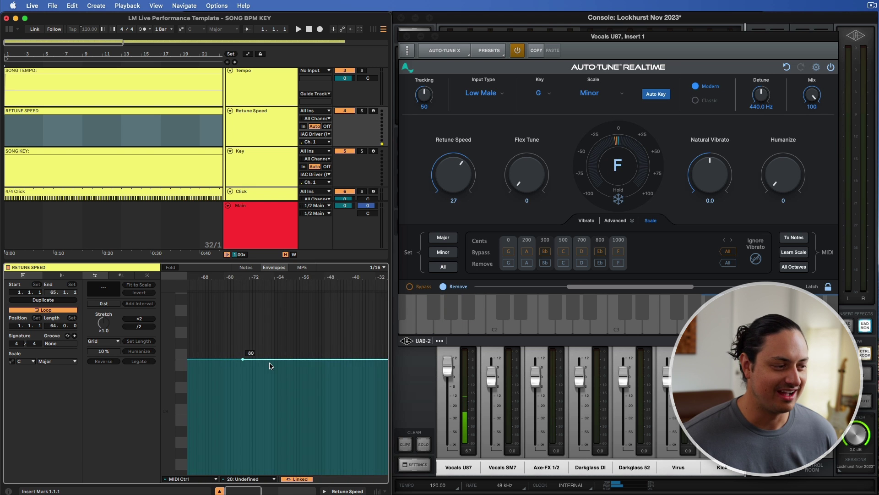
key(minus)
drag(330, 358, 349, 319)
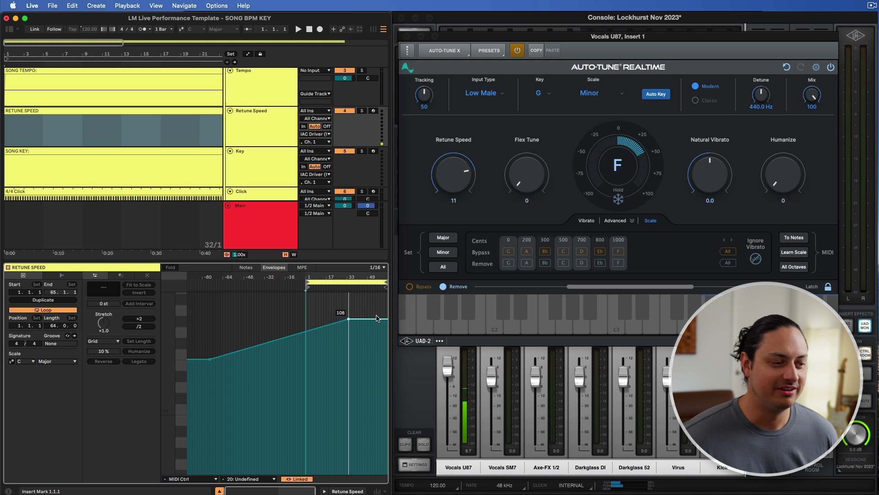
scroll(114, 133, down, 2)
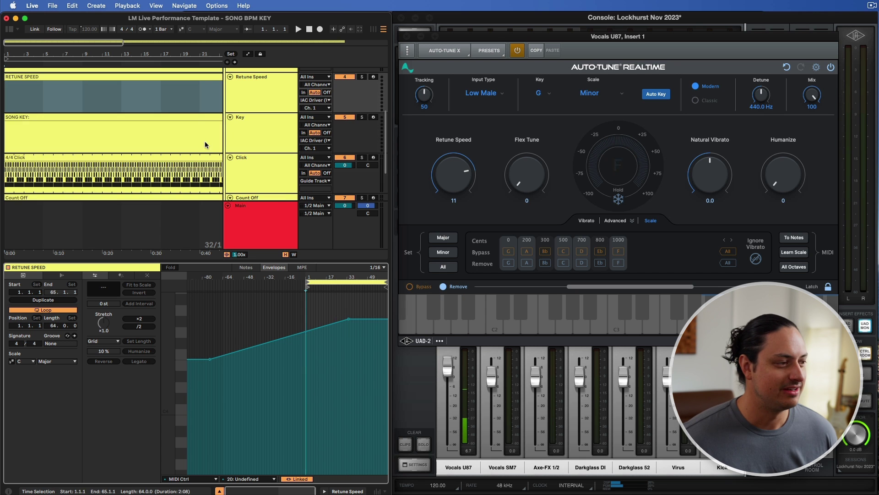
Lower the SONG KEY clip's controller 21 envelope so Auto-Tune's key becomes F.
click(210, 129)
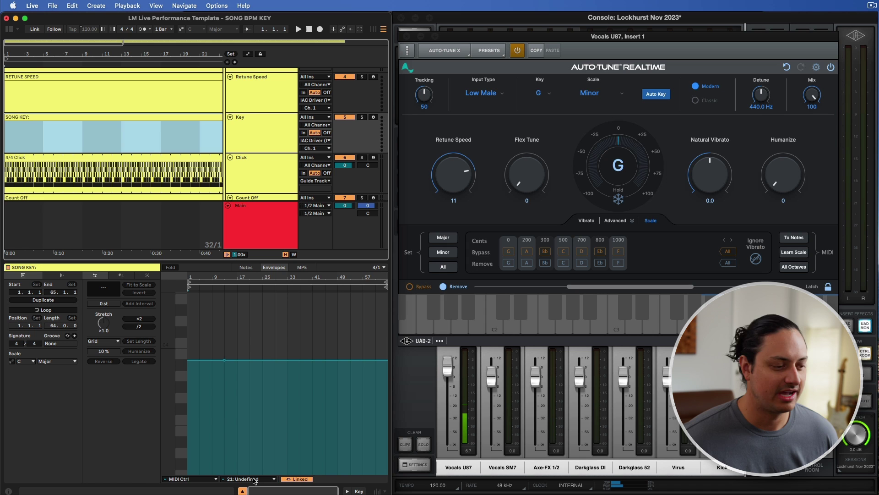
click(199, 360)
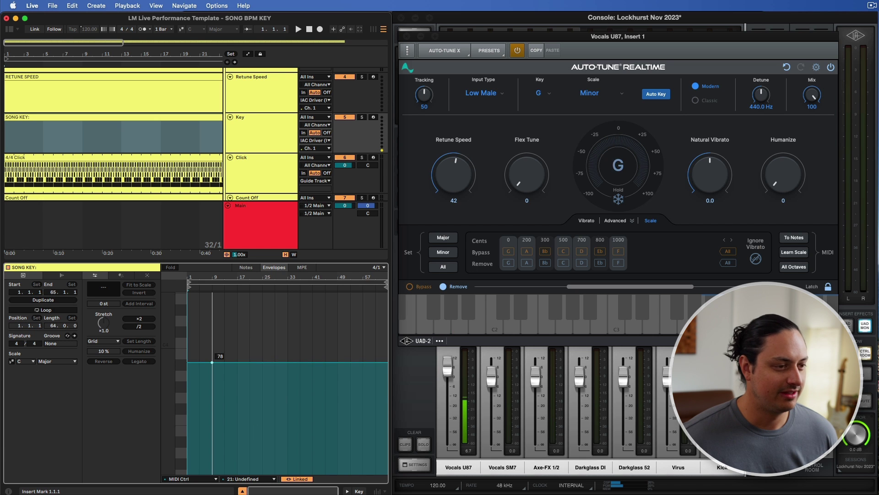
drag(200, 360, 199, 397)
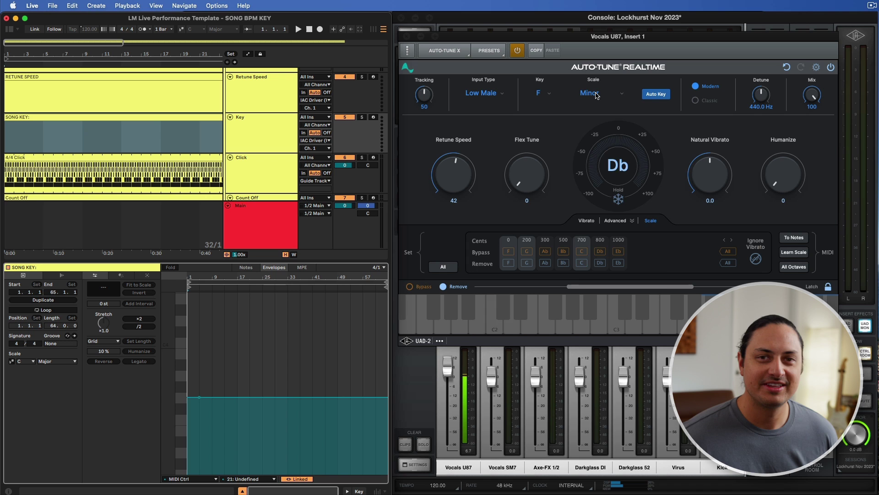
Keep Minor as Auto-Tune's scale and close the plugin window.
click(595, 94)
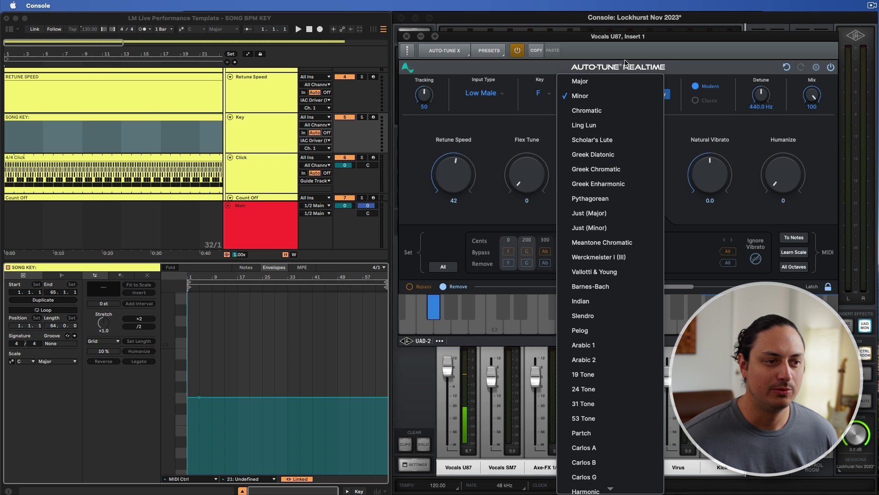
click(586, 94)
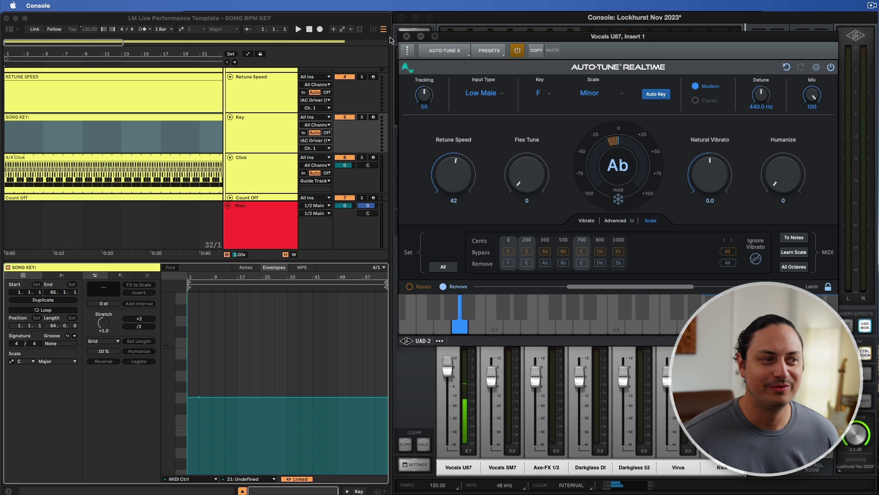
click(407, 36)
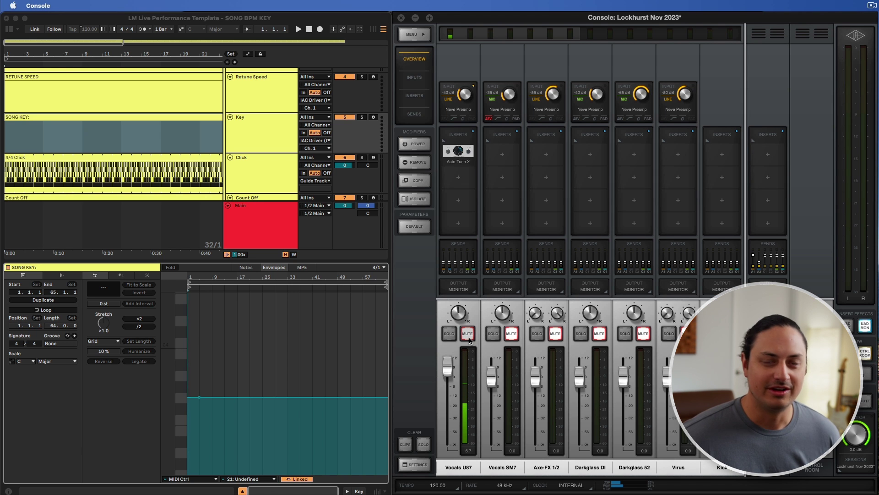